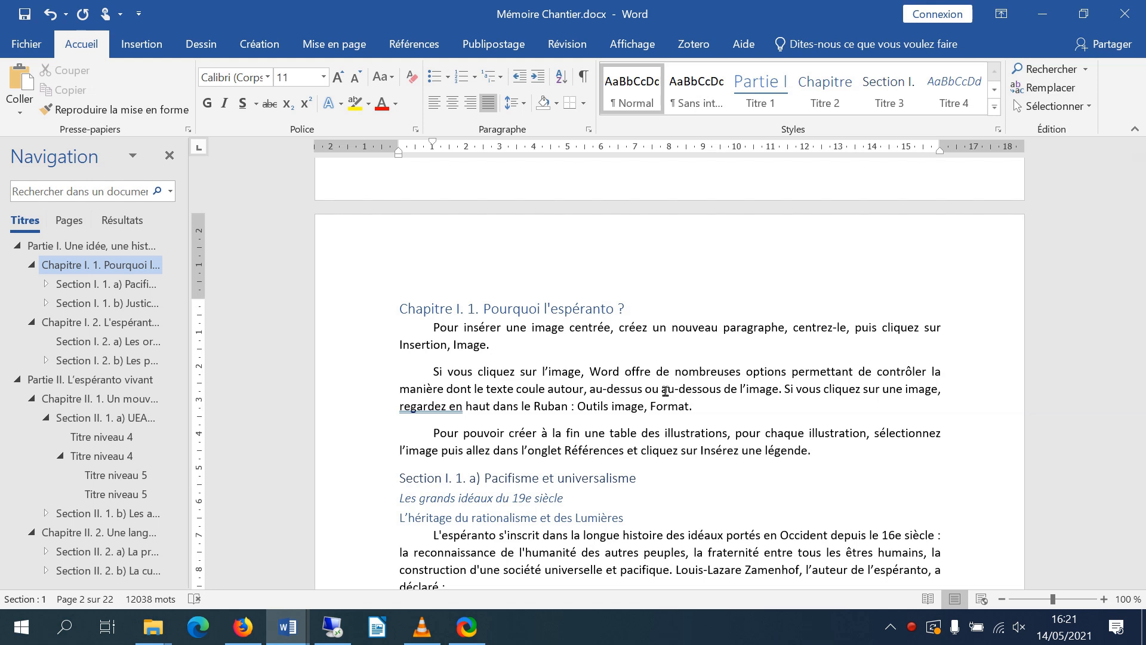
Add a centred paragraph after the first paragraph of Chapitre I. 1 and insert the image csm_UR_SCD_LOGO_JPEG_HD-01_41aae0f48c.jpg in it
{"action": "key", "text": "Return"}
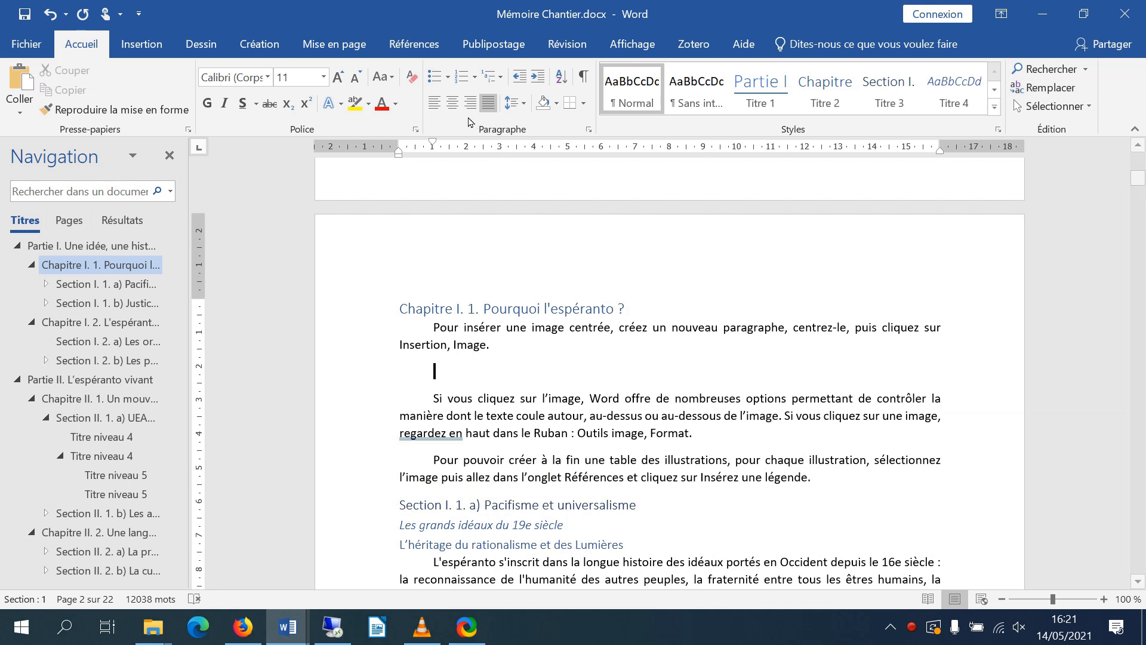
{"action": "left_click", "coordinate": [451, 106]}
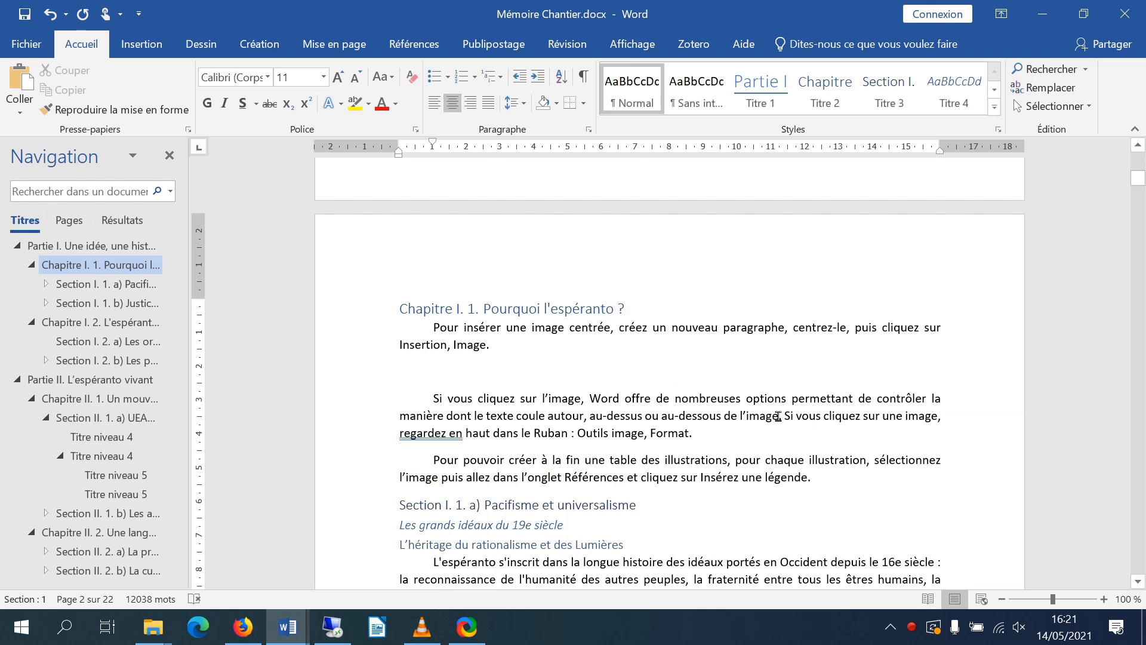
{"action": "left_click", "coordinate": [142, 44]}
{"action": "left_click", "coordinate": [164, 70]}
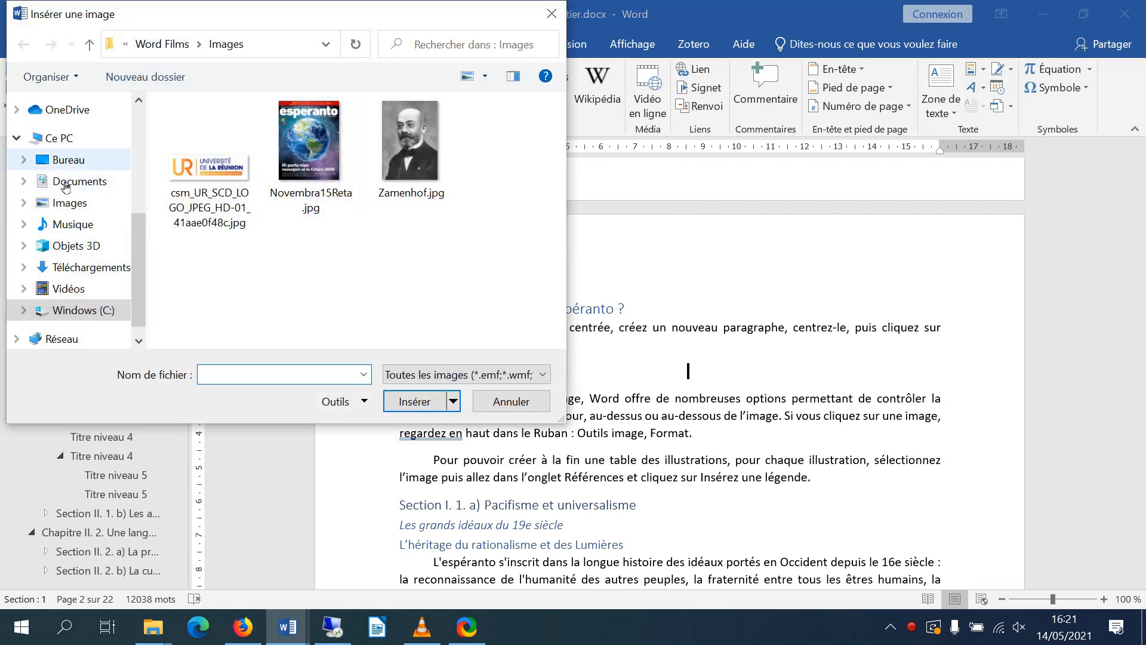
{"action": "left_click_drag", "start_coordinate": [137, 300], "coordinate": [138, 176]}
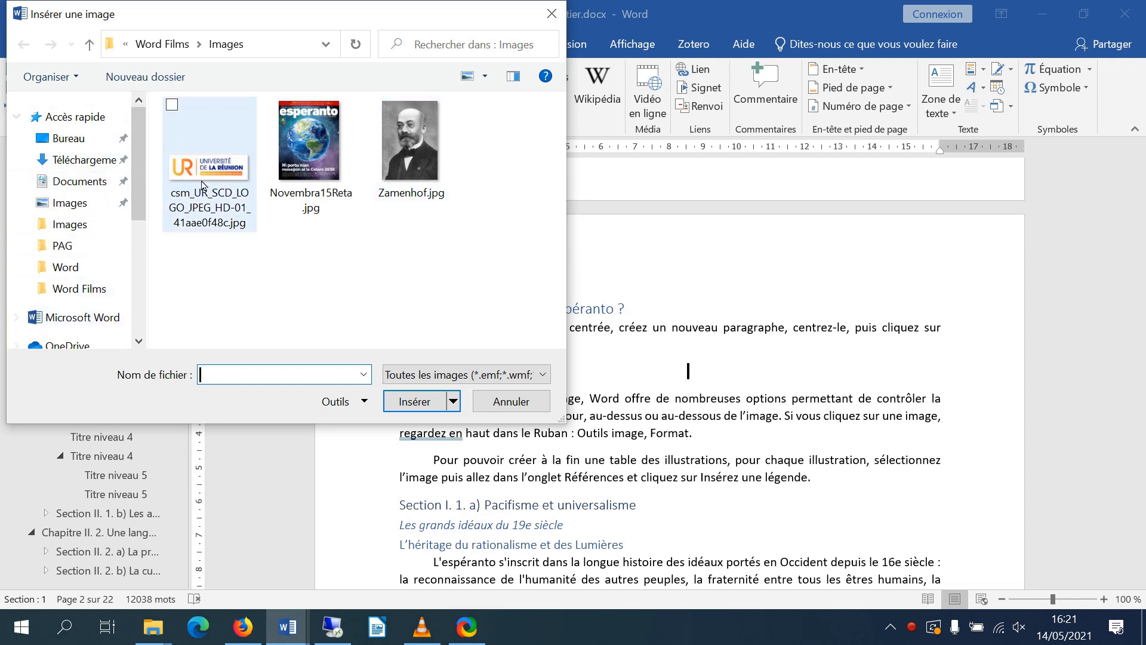
{"action": "left_click", "coordinate": [189, 167]}
{"action": "left_click", "coordinate": [417, 402]}
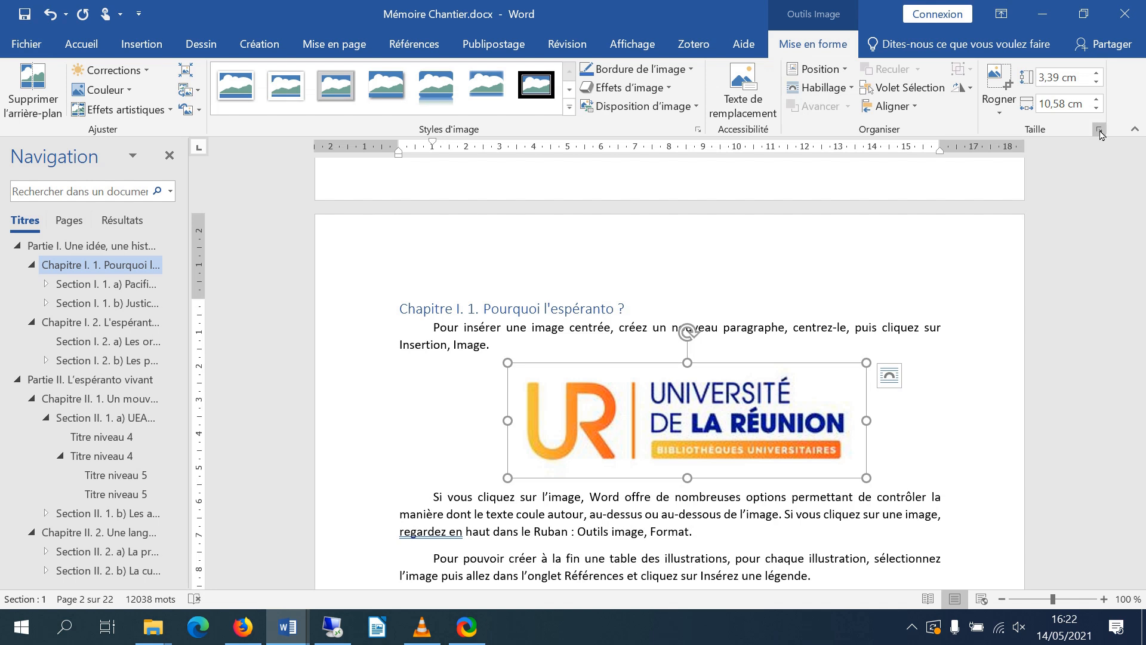
Scale the university logo to 80 % of its original size, keeping its proportions
{"action": "left_click", "coordinate": [1100, 131]}
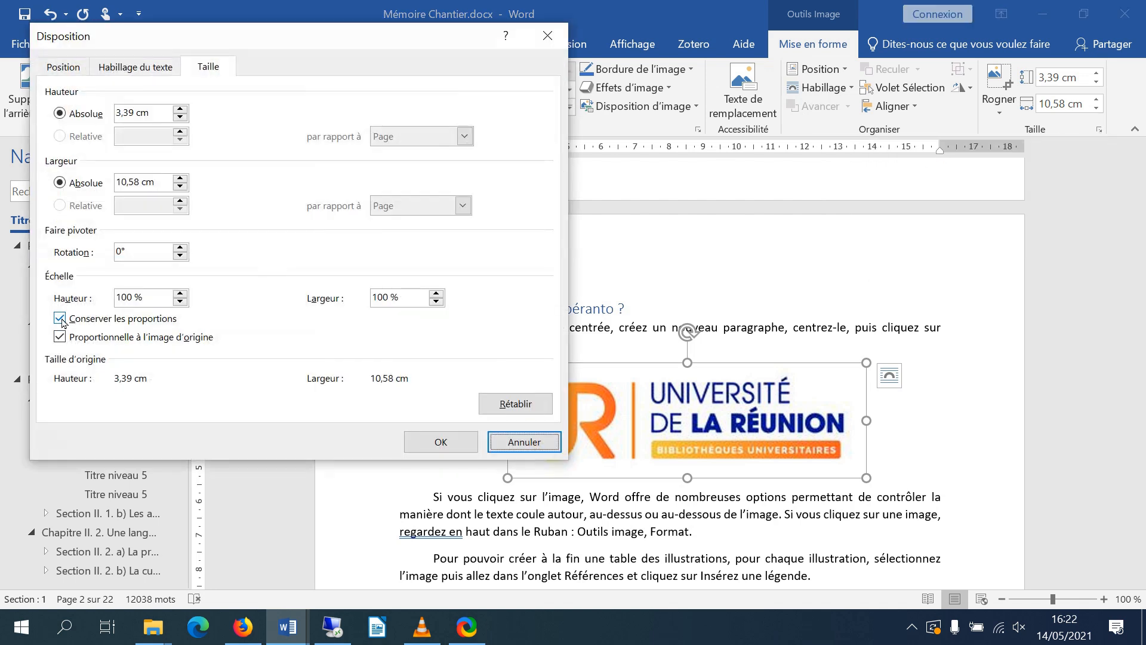
{"action": "left_click_drag", "start_coordinate": [126, 296], "coordinate": [89, 293]}
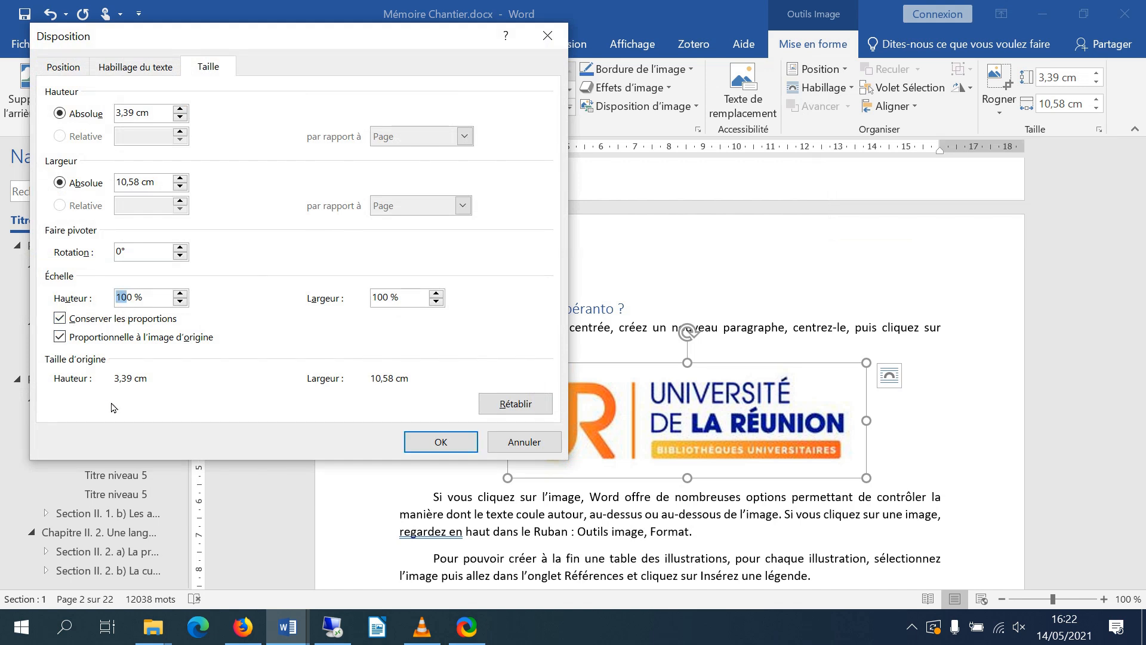
{"action": "type", "text": "8"}
{"action": "key", "text": "Tab"}
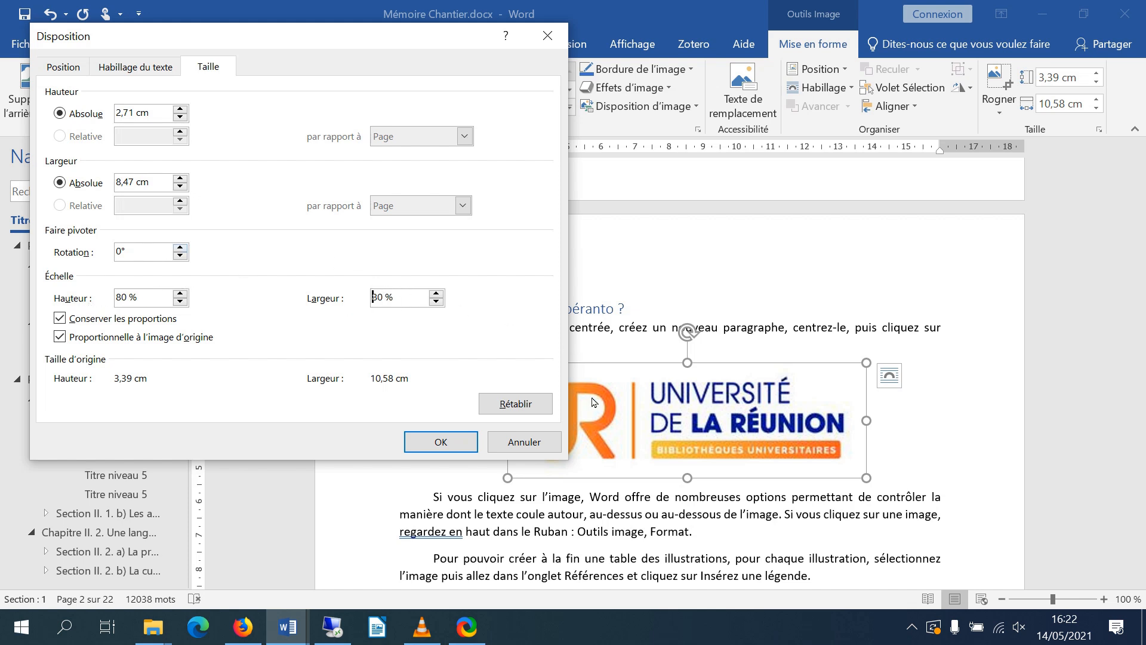
{"action": "left_click", "coordinate": [447, 445]}
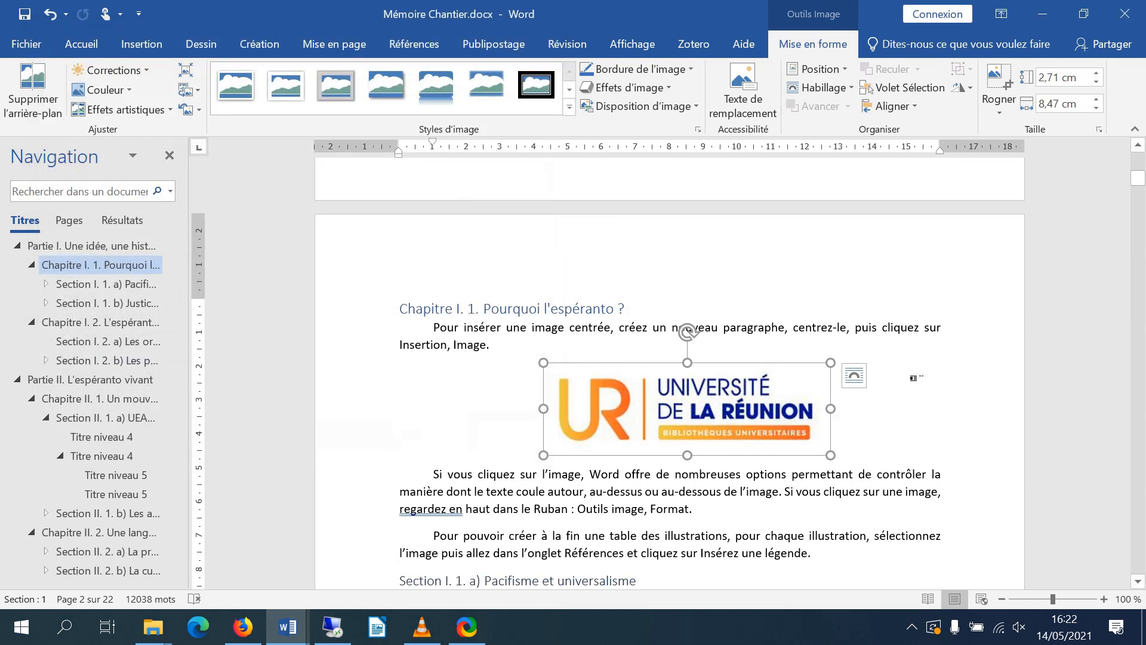
Insert the image Zamenhof.jpg at the start of the paragraph "L'espéranto s'inscrit dans la longue histoire" in Section I. 1. a)
{"action": "scroll", "coordinate": [918, 388], "scroll_direction": "down", "scroll_amount": 3}
{"action": "scroll", "coordinate": [918, 388], "scroll_direction": "down", "scroll_amount": 5}
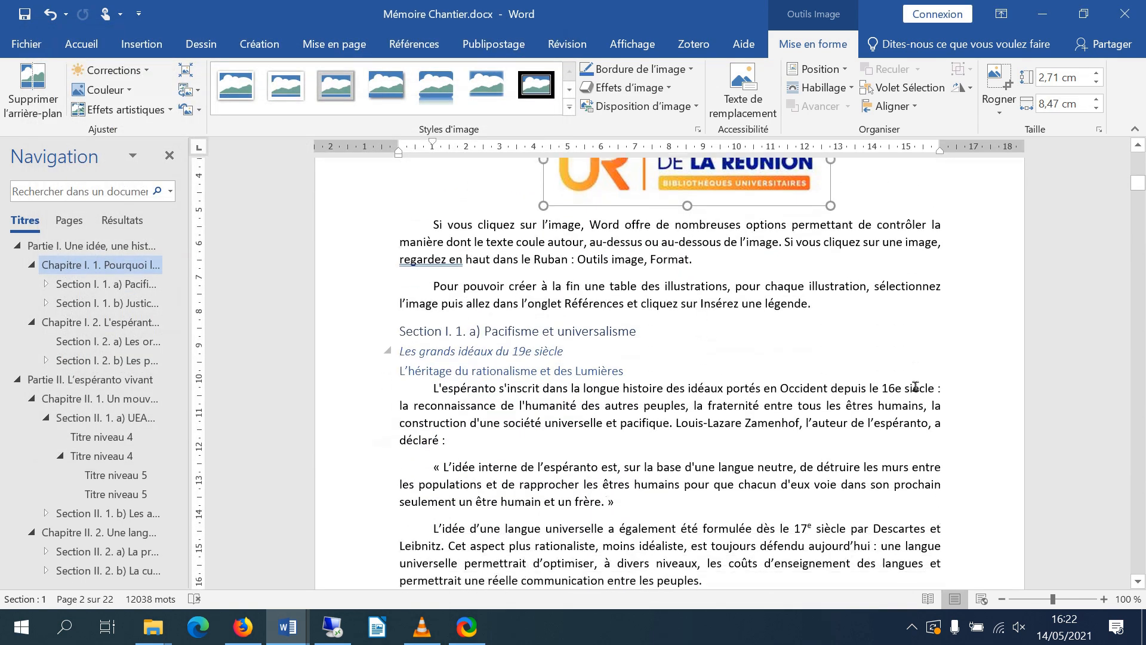
{"action": "scroll", "coordinate": [906, 389], "scroll_direction": "down", "scroll_amount": 1}
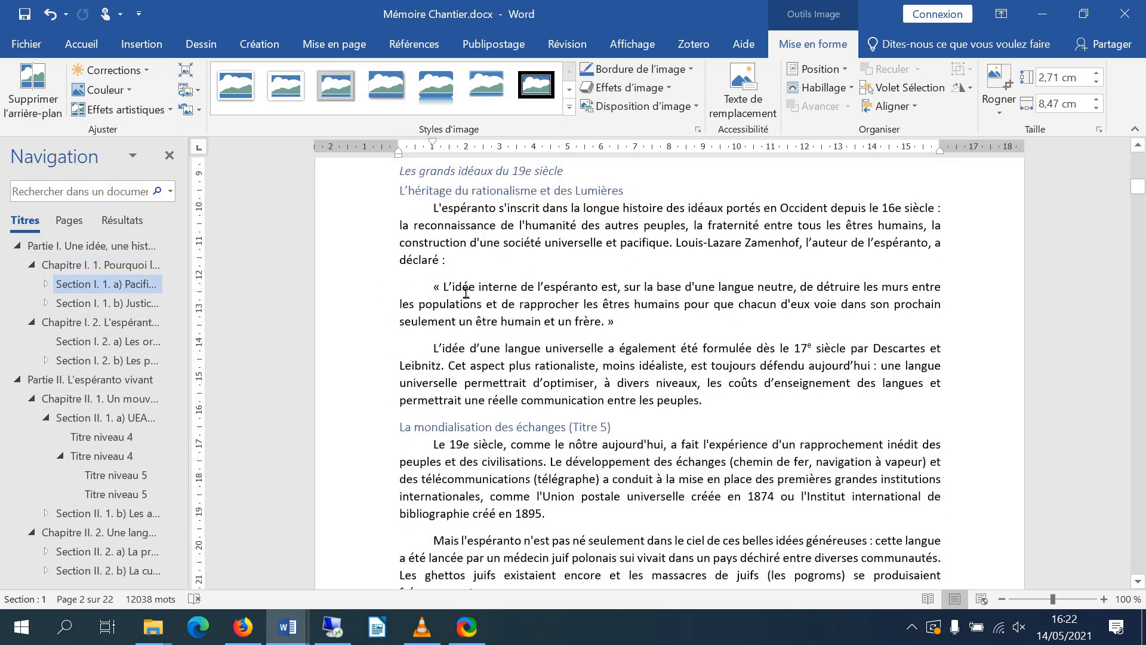
{"action": "left_click", "coordinate": [433, 288]}
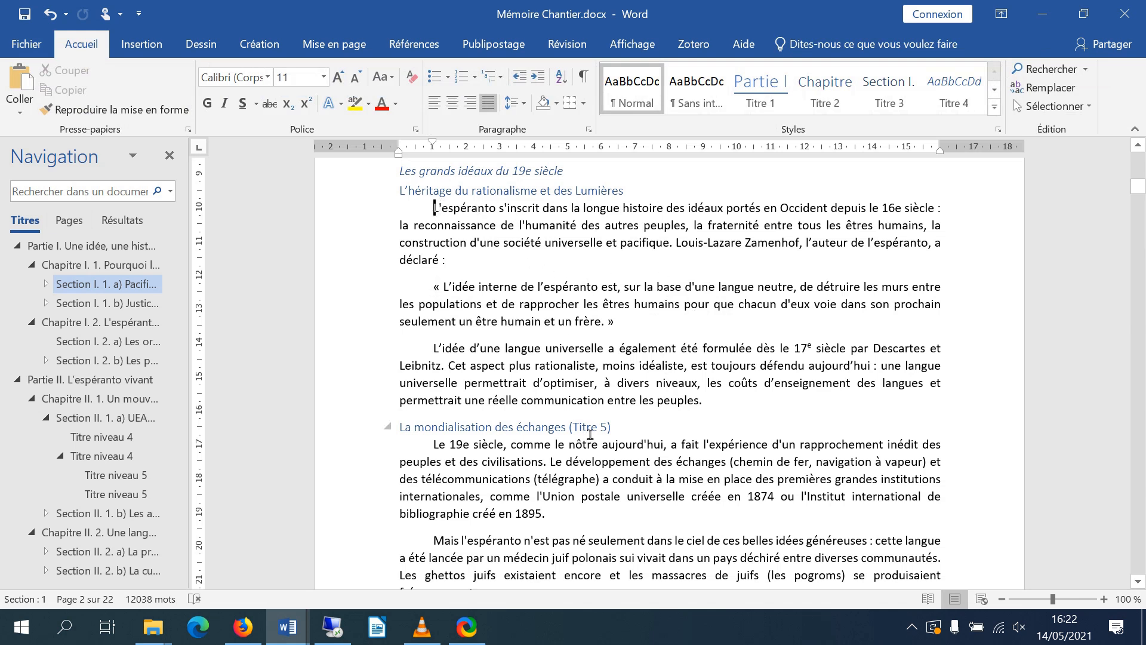
{"action": "left_click", "coordinate": [141, 43]}
{"action": "left_click", "coordinate": [164, 68]}
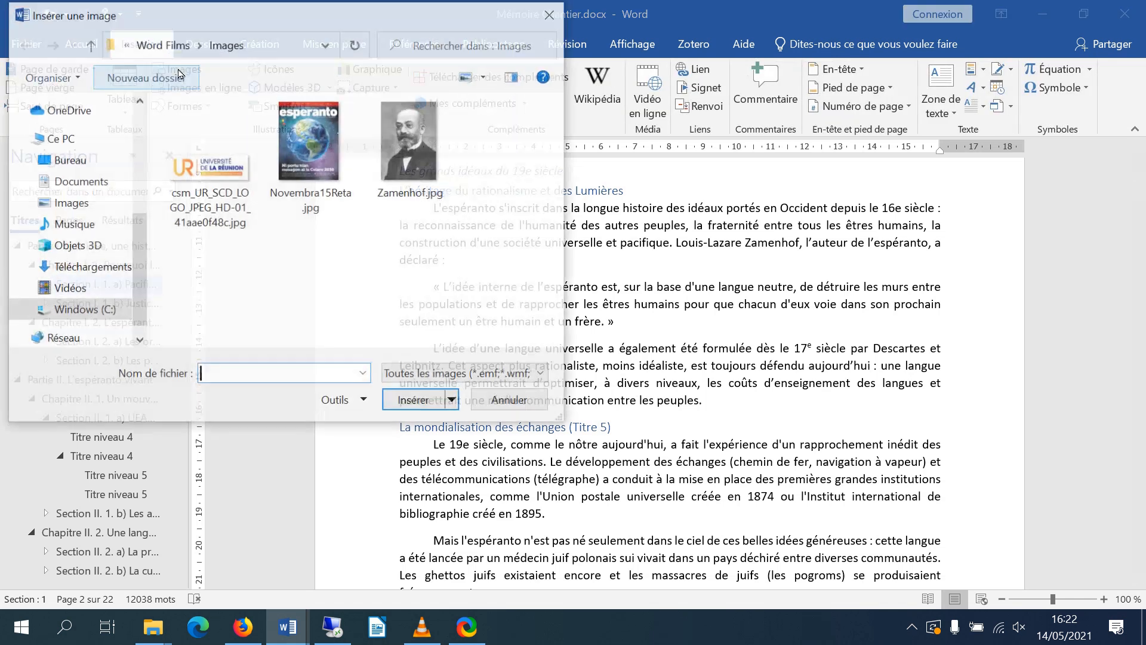
{"action": "left_click", "coordinate": [387, 143]}
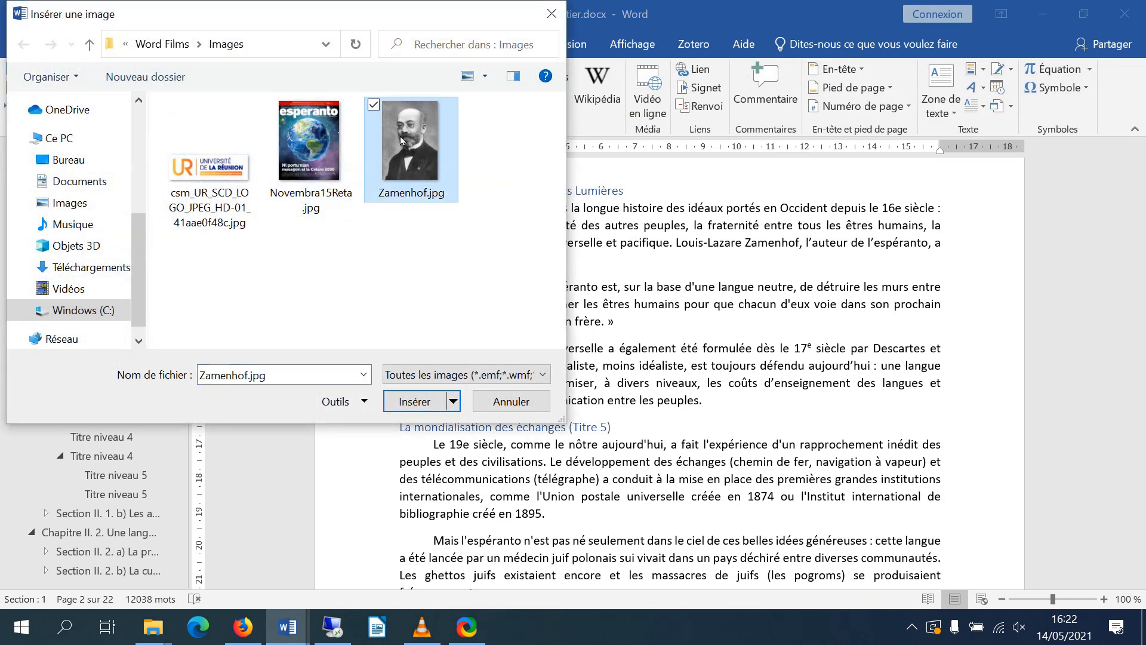
{"action": "left_click", "coordinate": [414, 402]}
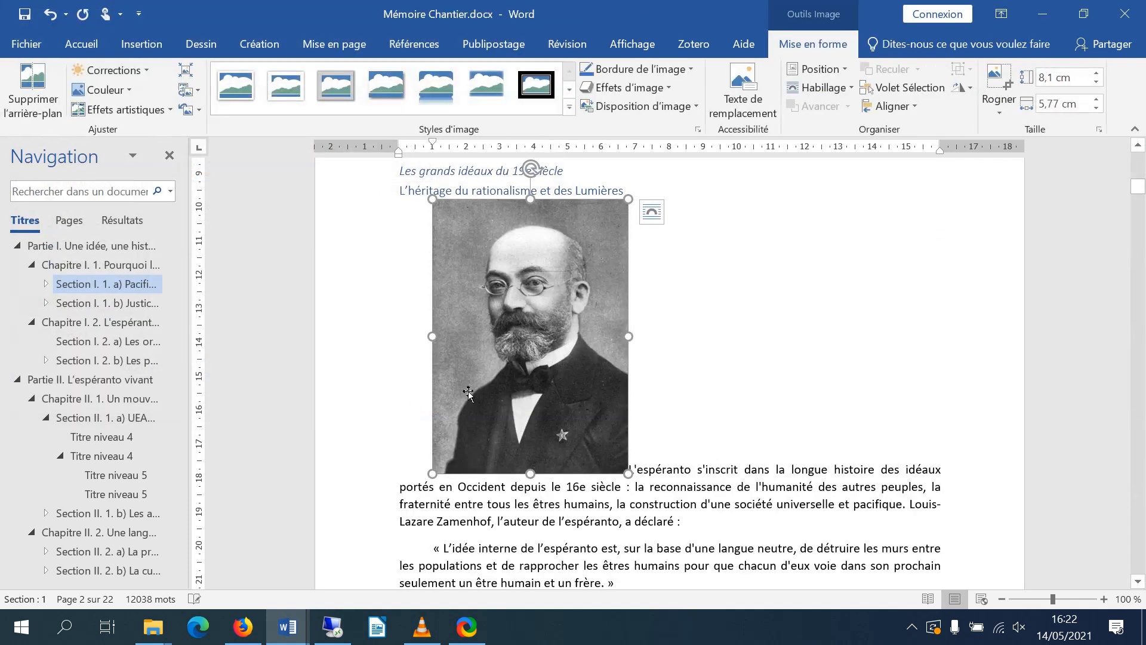
Set the portrait's text wrapping style to Adapté (tight) in its detailed layout settings and deselect it
{"action": "left_click", "coordinate": [652, 216]}
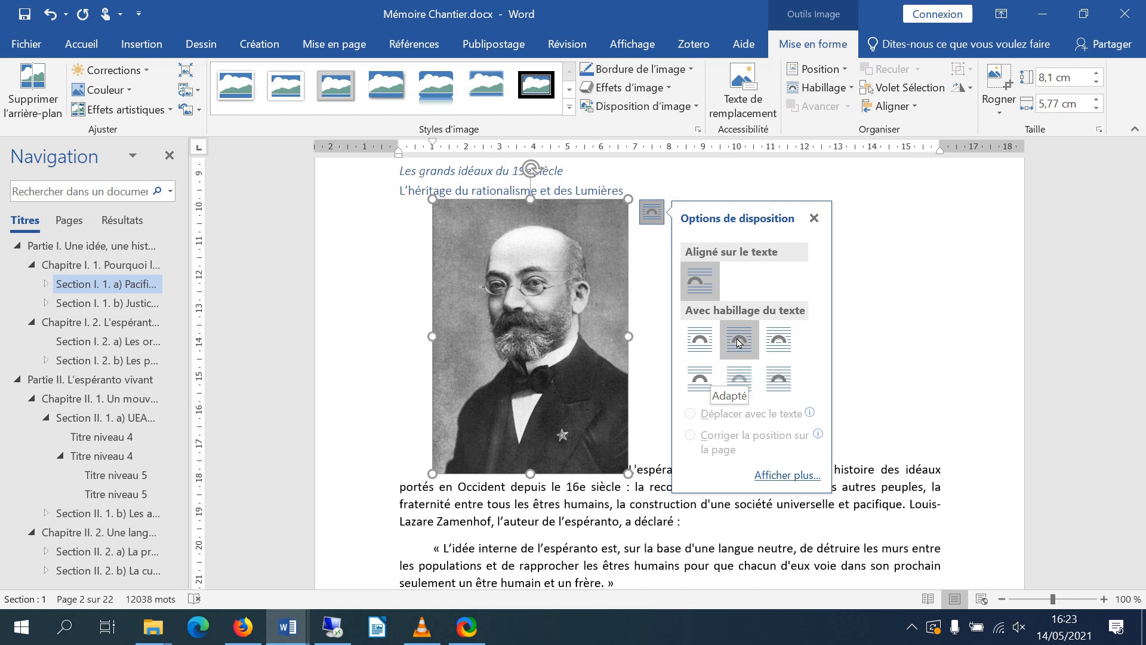
{"action": "left_click", "coordinate": [785, 476]}
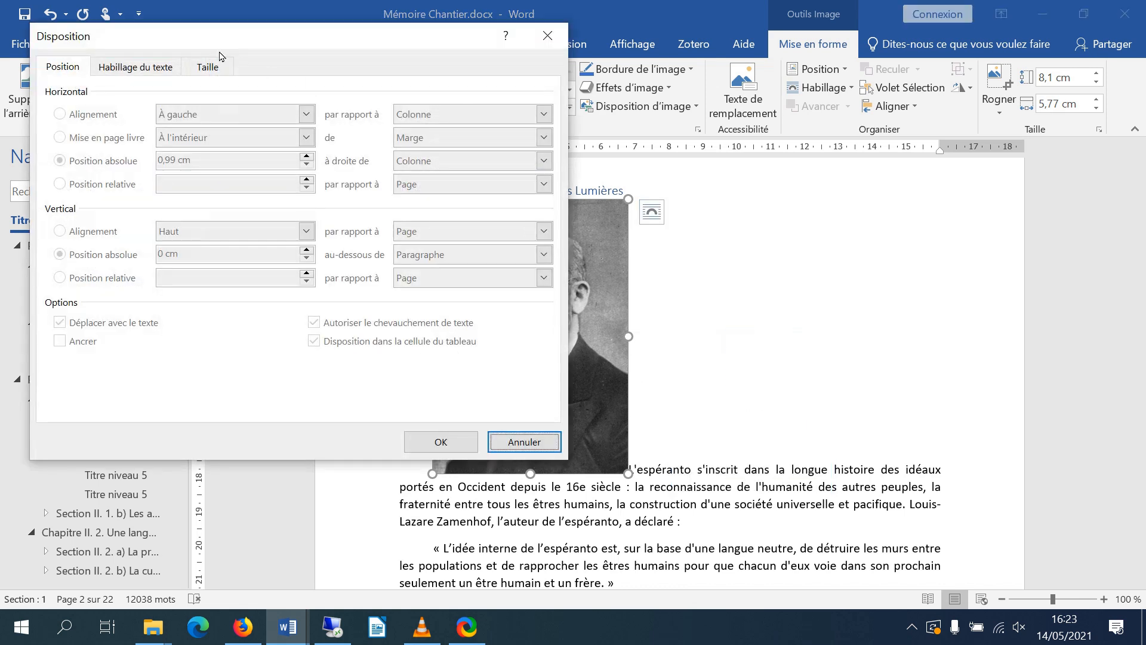
{"action": "left_click", "coordinate": [129, 69]}
{"action": "left_click", "coordinate": [303, 133]}
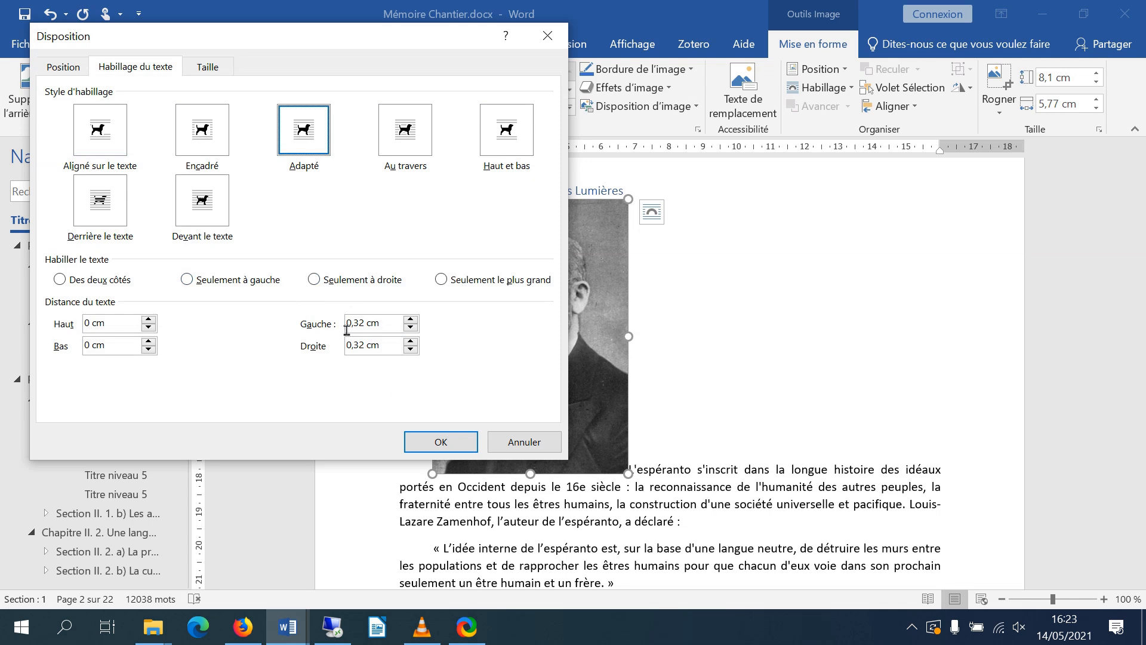
{"action": "left_click", "coordinate": [442, 442]}
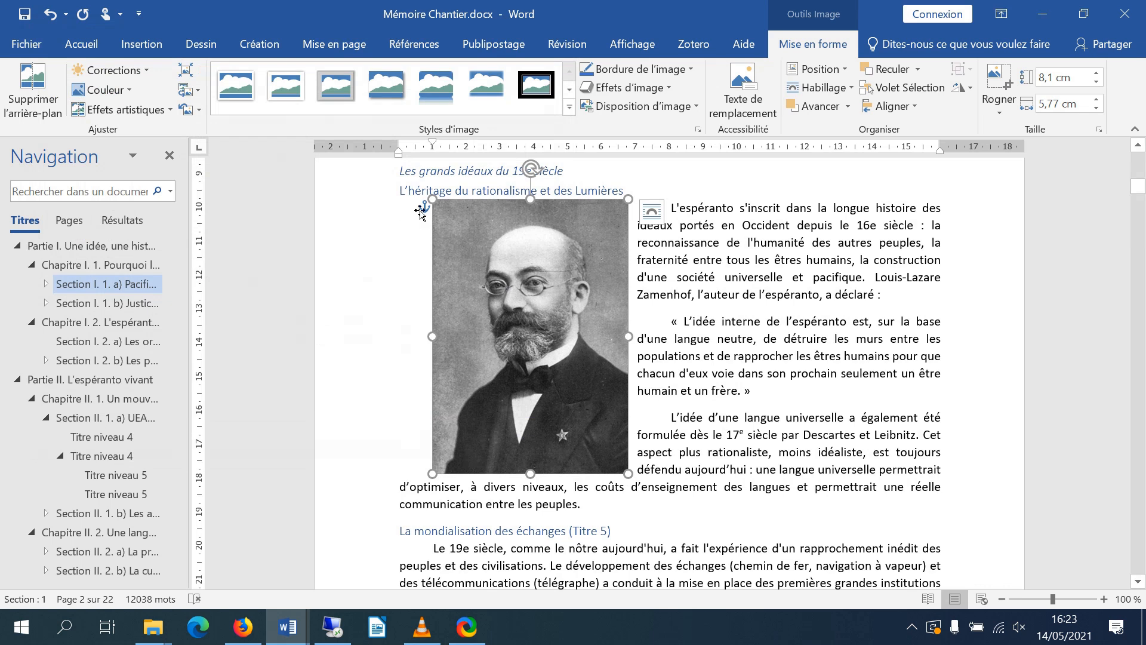
{"action": "left_click", "coordinate": [778, 273]}
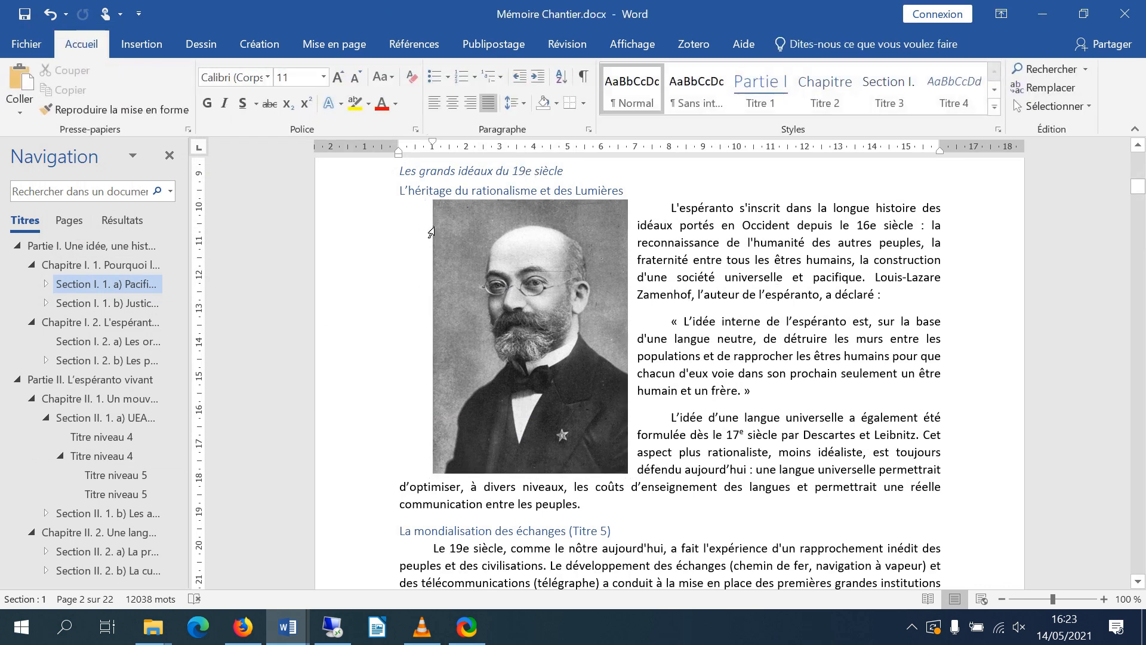
Move the portrait flush with the left text margin, just under the "L'héritage du rationalisme et des Lumières" heading, anchored to the body paragraph
{"action": "left_click", "coordinate": [695, 210]}
{"action": "left_click_drag", "start_coordinate": [524, 306], "coordinate": [491, 303]}
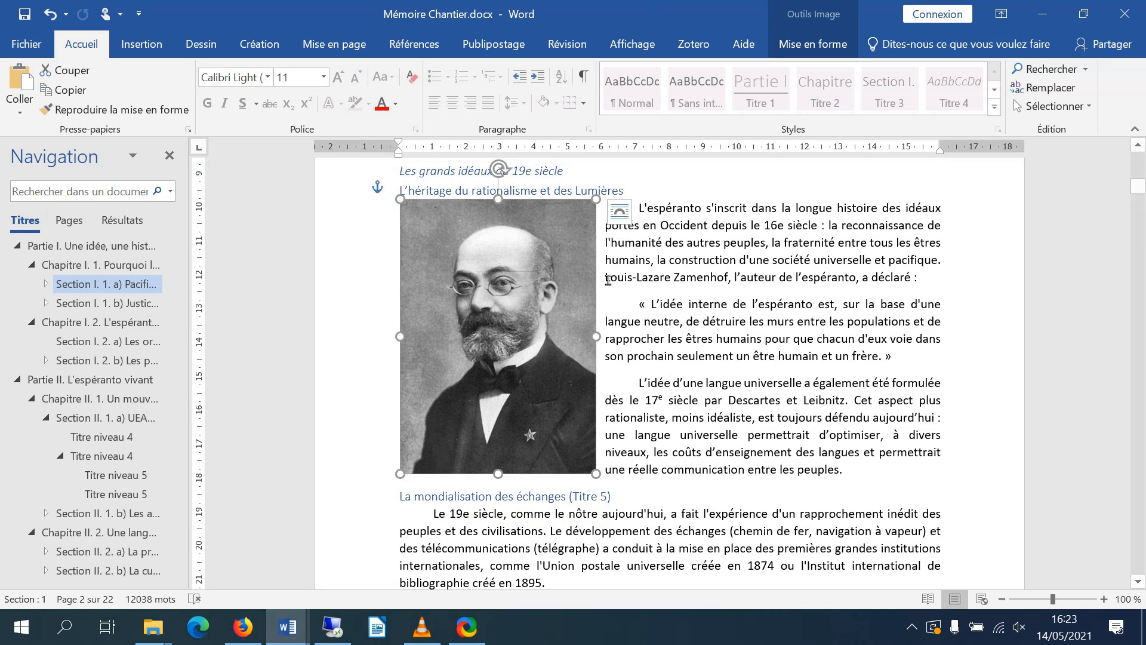
{"action": "left_click_drag", "start_coordinate": [495, 276], "coordinate": [495, 278]}
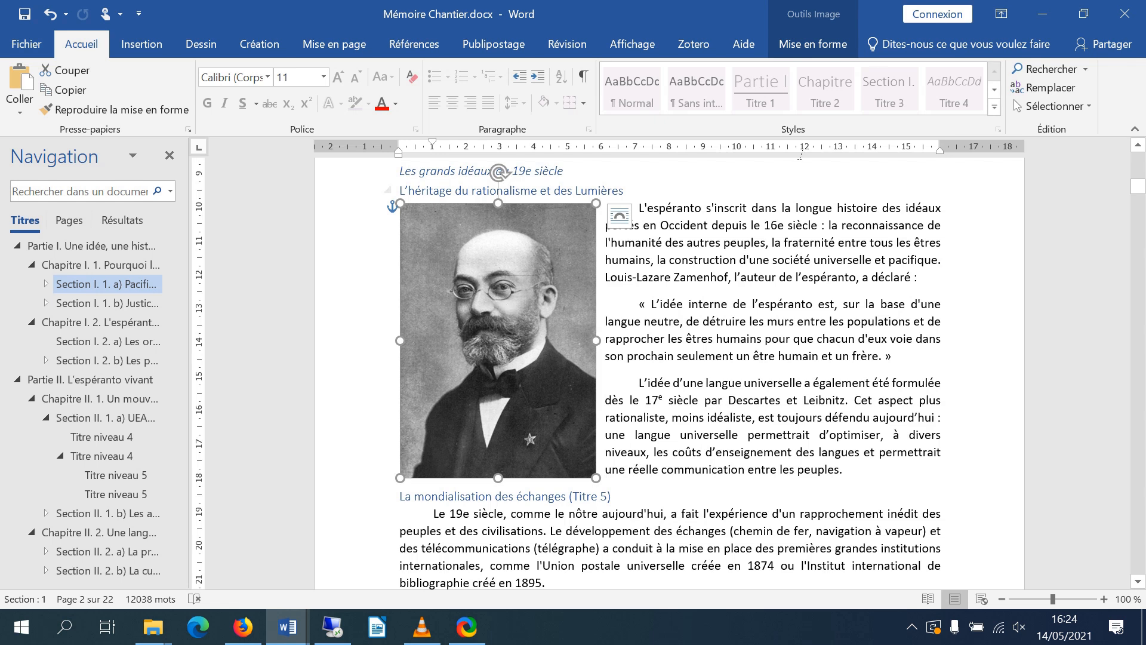
Reduce the portrait's absolute height to 7,6 cm, keeping its proportions
{"action": "left_click", "coordinate": [805, 46]}
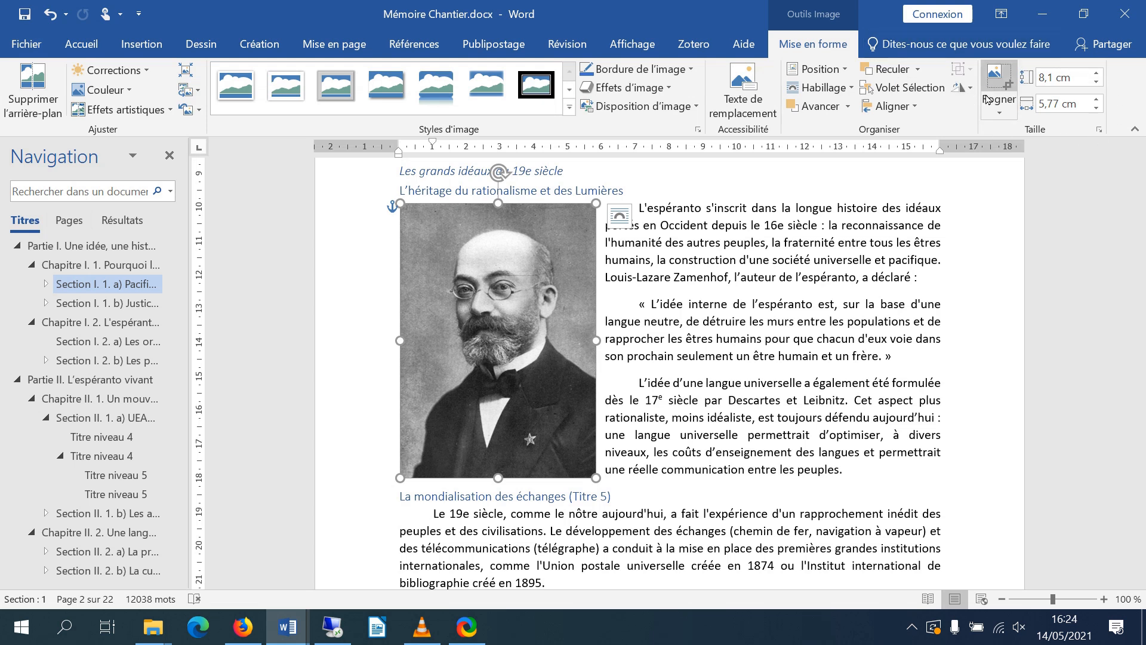
{"action": "left_click", "coordinate": [1099, 131]}
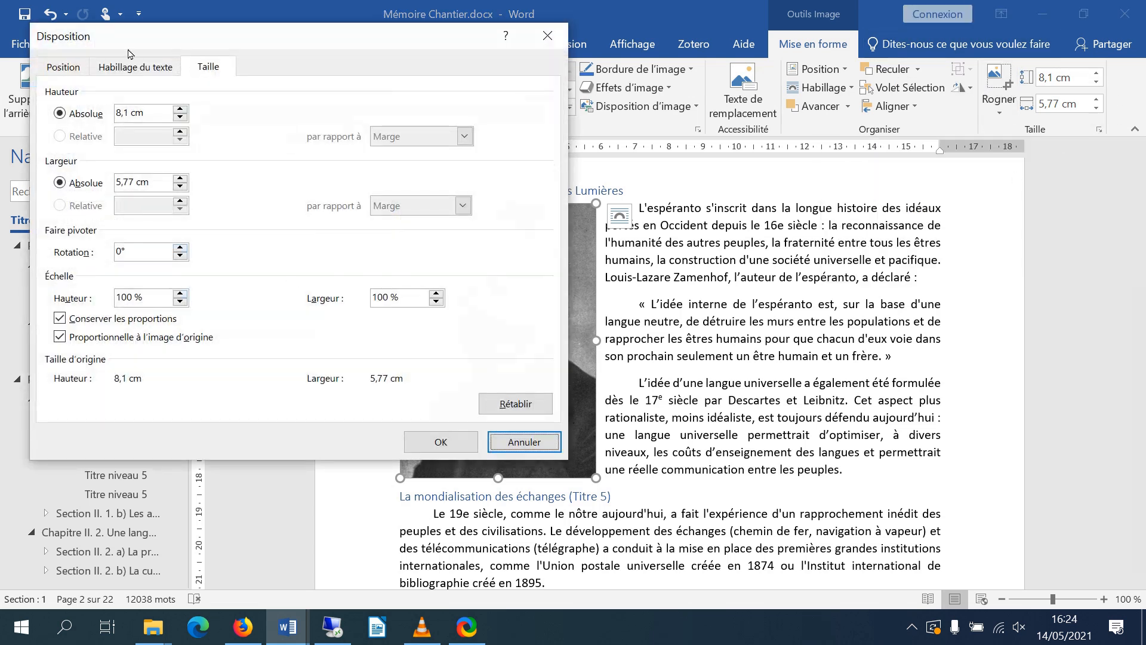
{"action": "left_click", "coordinate": [180, 118]}
{"action": "left_click", "coordinate": [179, 117]}
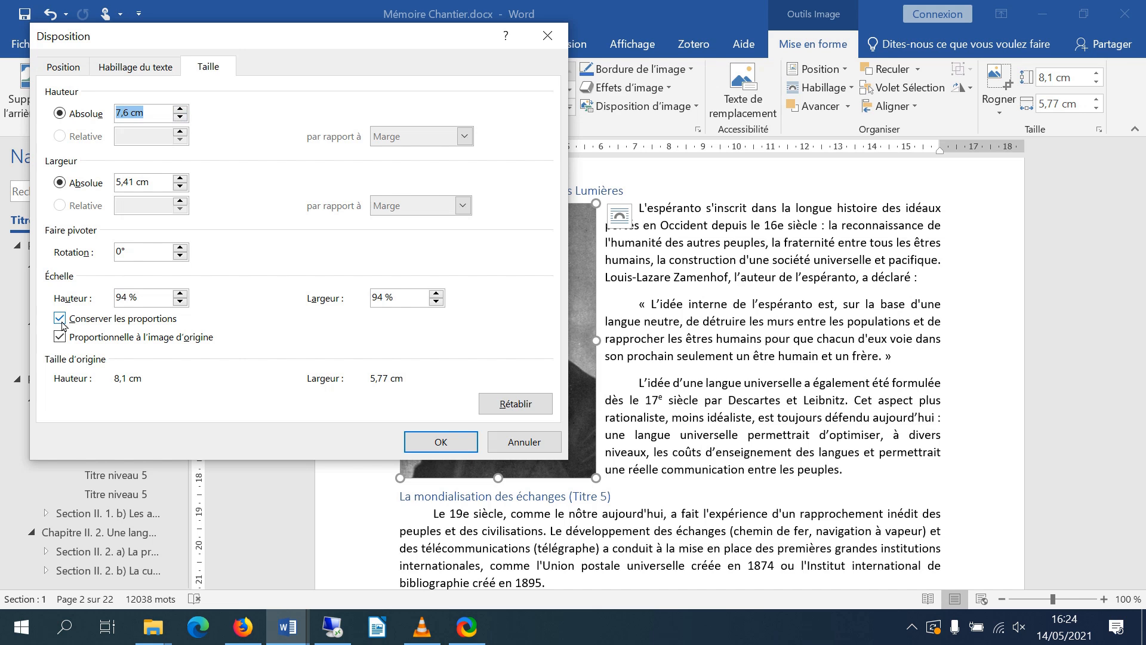
{"action": "left_click", "coordinate": [445, 445]}
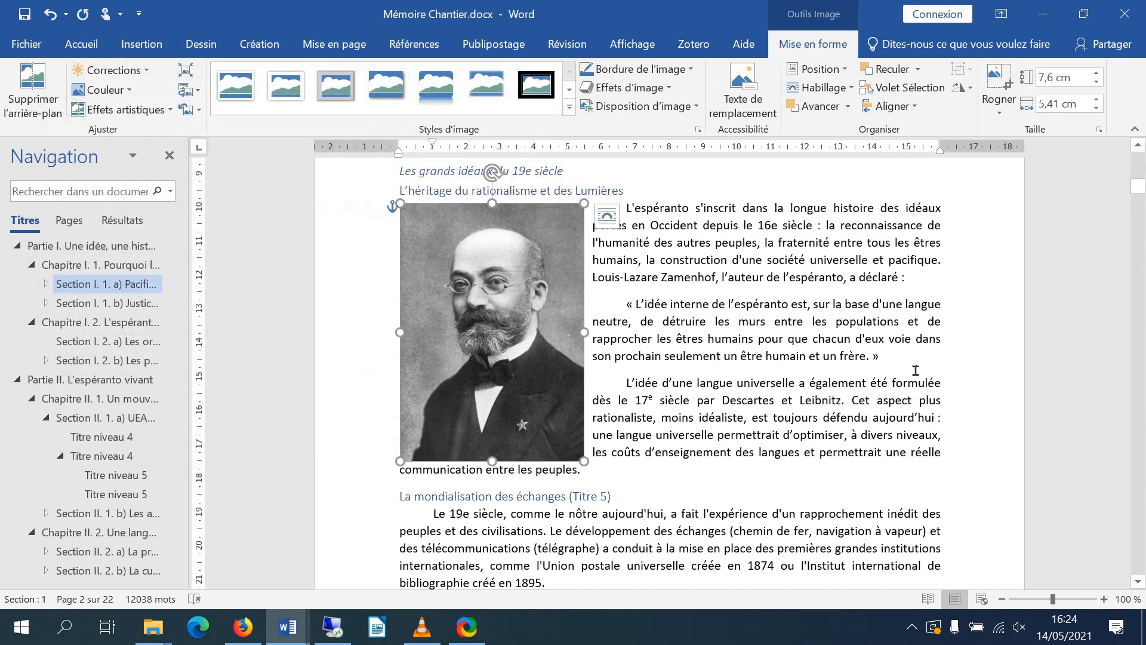
Insert the image Novembra15Reta.jpg at the start of the paragraph "Le premier spectacle" on page 4, before the heading "Une communauté"
{"action": "scroll", "coordinate": [899, 373], "scroll_direction": "down", "scroll_amount": 5}
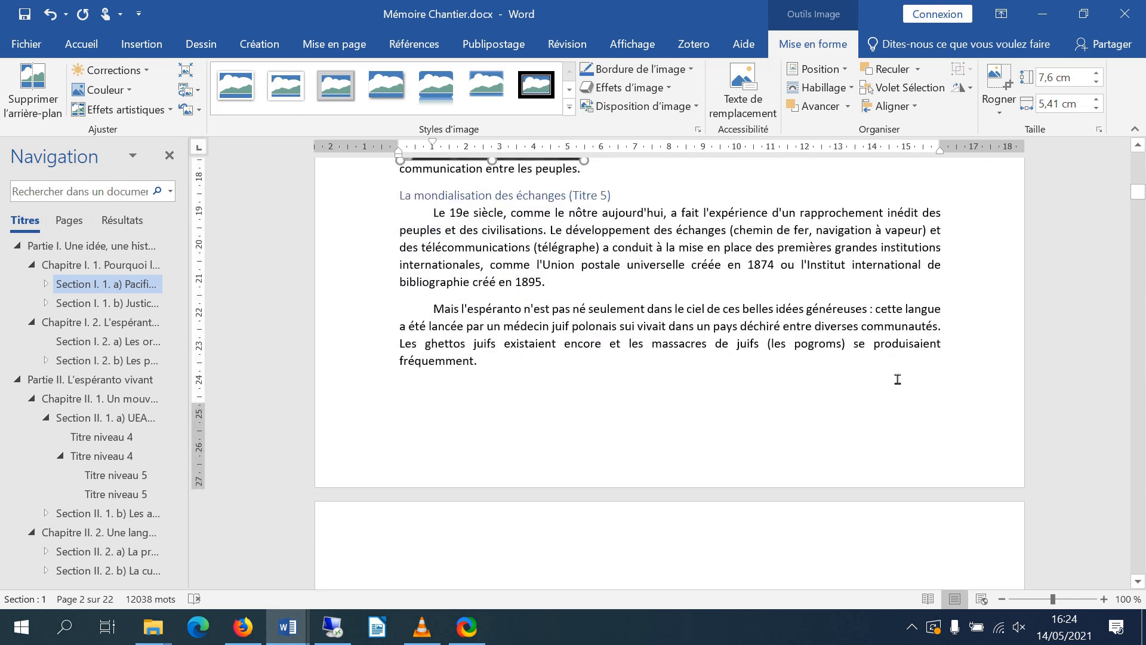
{"action": "scroll", "coordinate": [482, 398], "scroll_direction": "up", "scroll_amount": 3}
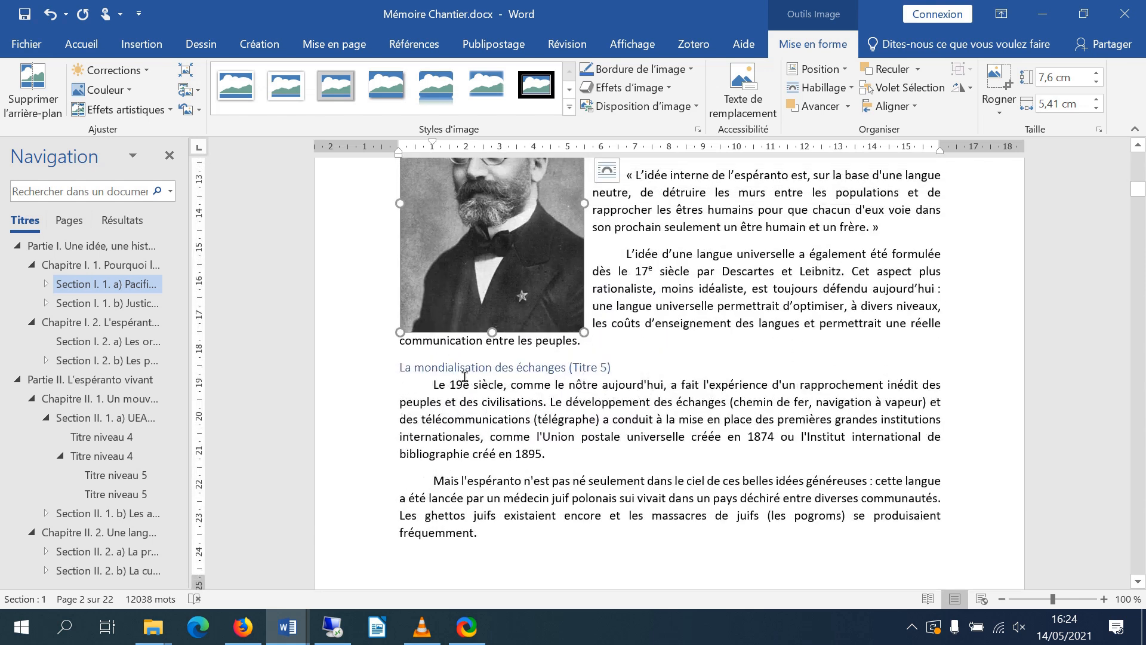
{"action": "scroll", "coordinate": [561, 403], "scroll_direction": "down", "scroll_amount": 15}
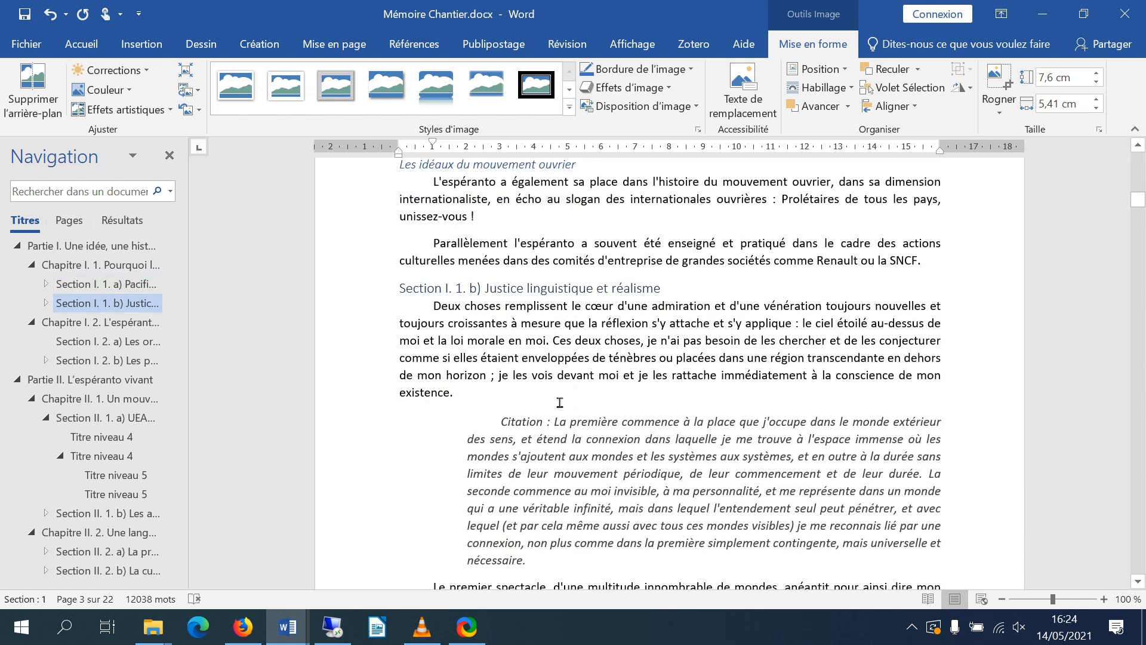
{"action": "scroll", "coordinate": [557, 400], "scroll_direction": "down", "scroll_amount": 7}
{"action": "scroll", "coordinate": [555, 402], "scroll_direction": "up", "scroll_amount": 6}
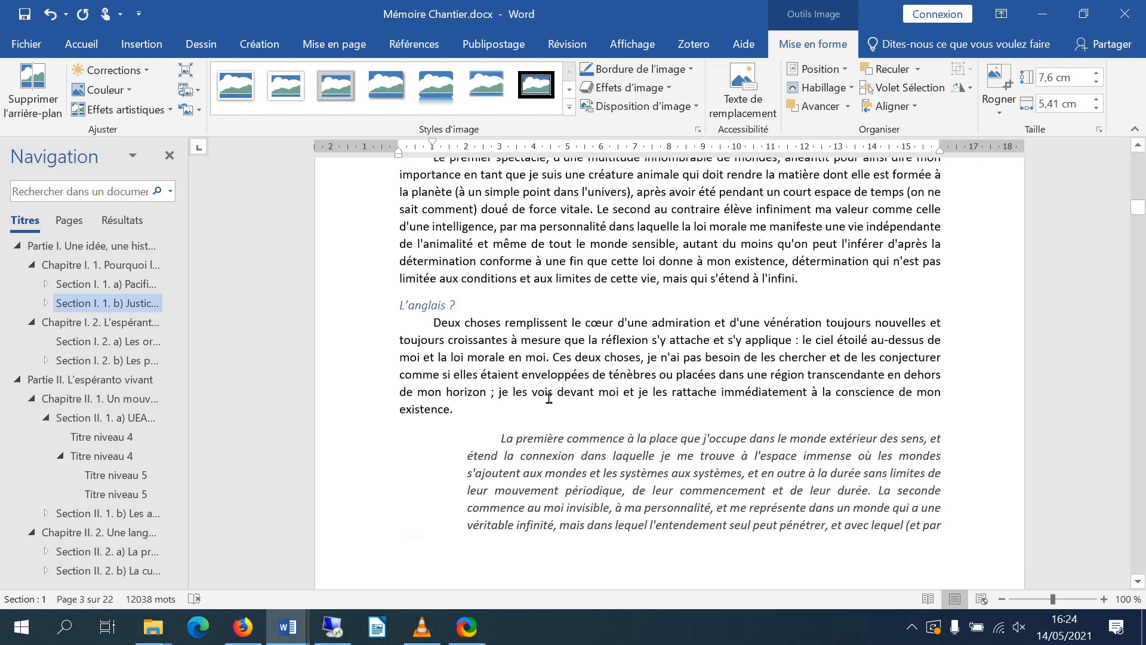
{"action": "scroll", "coordinate": [543, 399], "scroll_direction": "down", "scroll_amount": 11}
{"action": "scroll", "coordinate": [540, 400], "scroll_direction": "up", "scroll_amount": 1}
{"action": "left_click", "coordinate": [434, 236]}
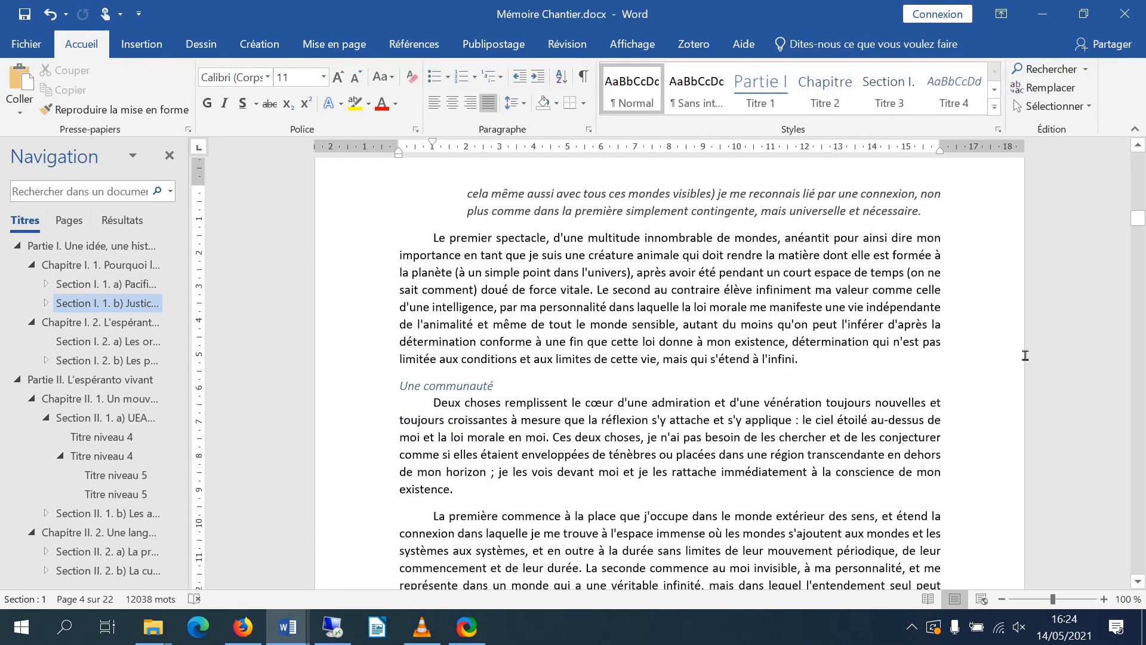
{"action": "left_click", "coordinate": [142, 45]}
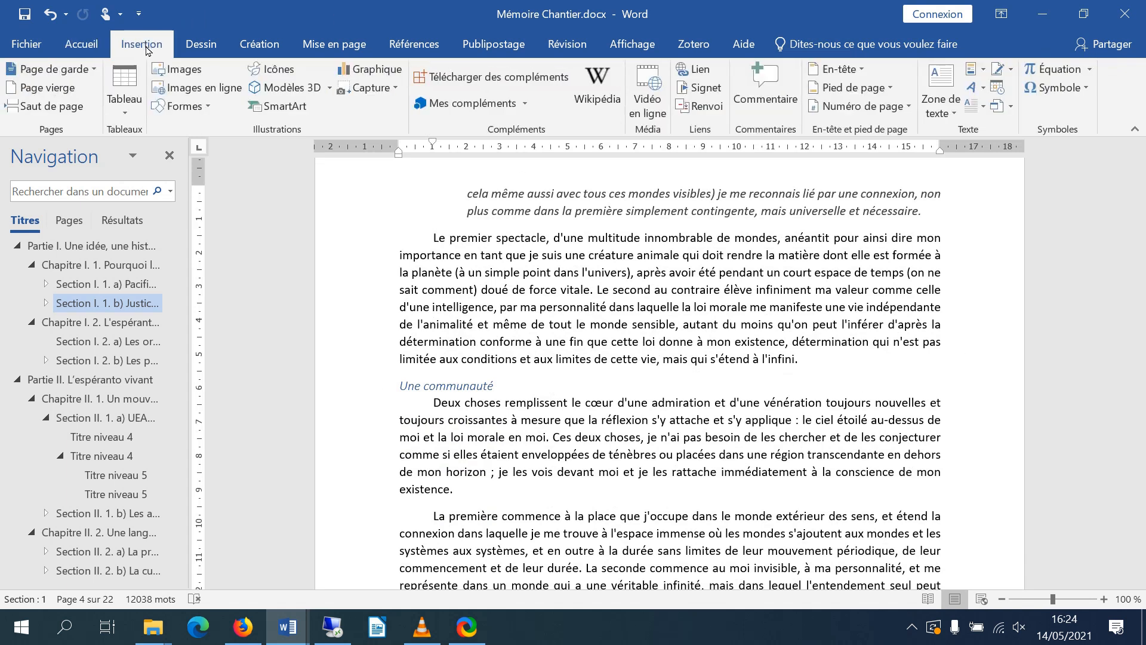
{"action": "left_click", "coordinate": [179, 69]}
{"action": "left_click", "coordinate": [301, 138]}
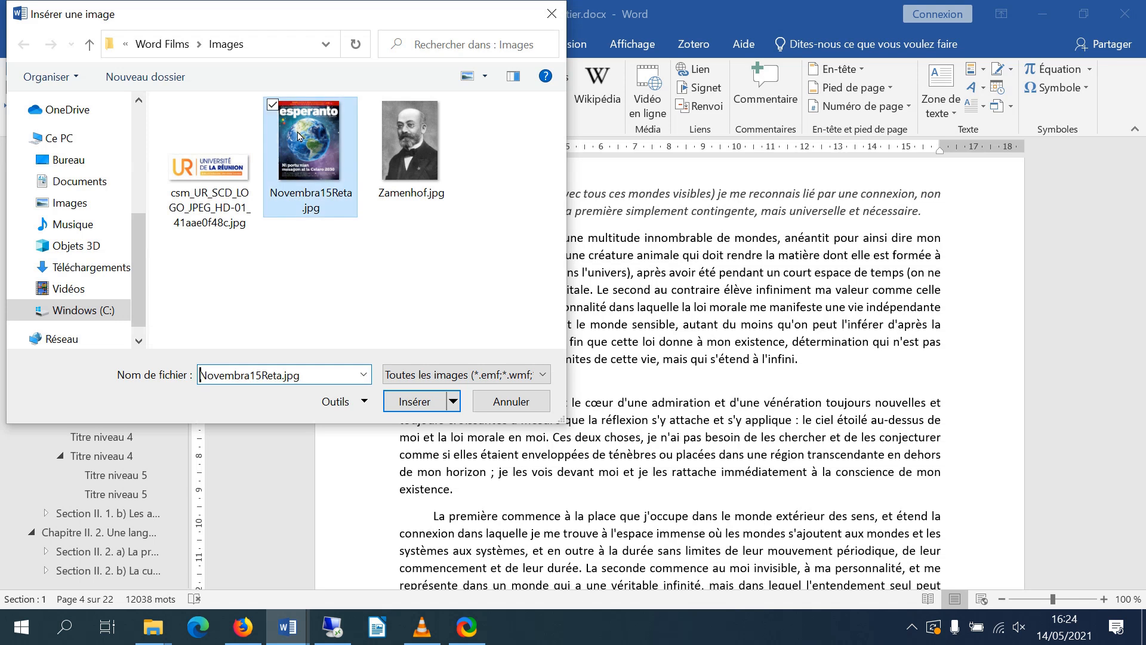
{"action": "left_click", "coordinate": [421, 403]}
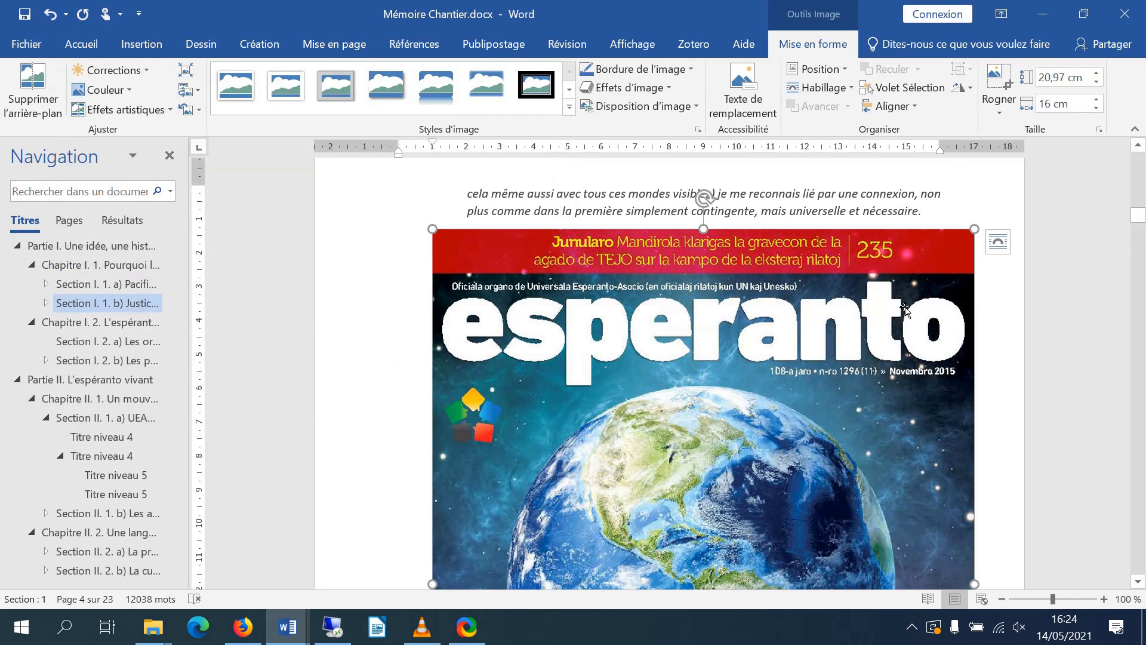
Scale the magazine cover image to 25 % of its original size, keeping its proportions
{"action": "left_click", "coordinate": [1097, 131]}
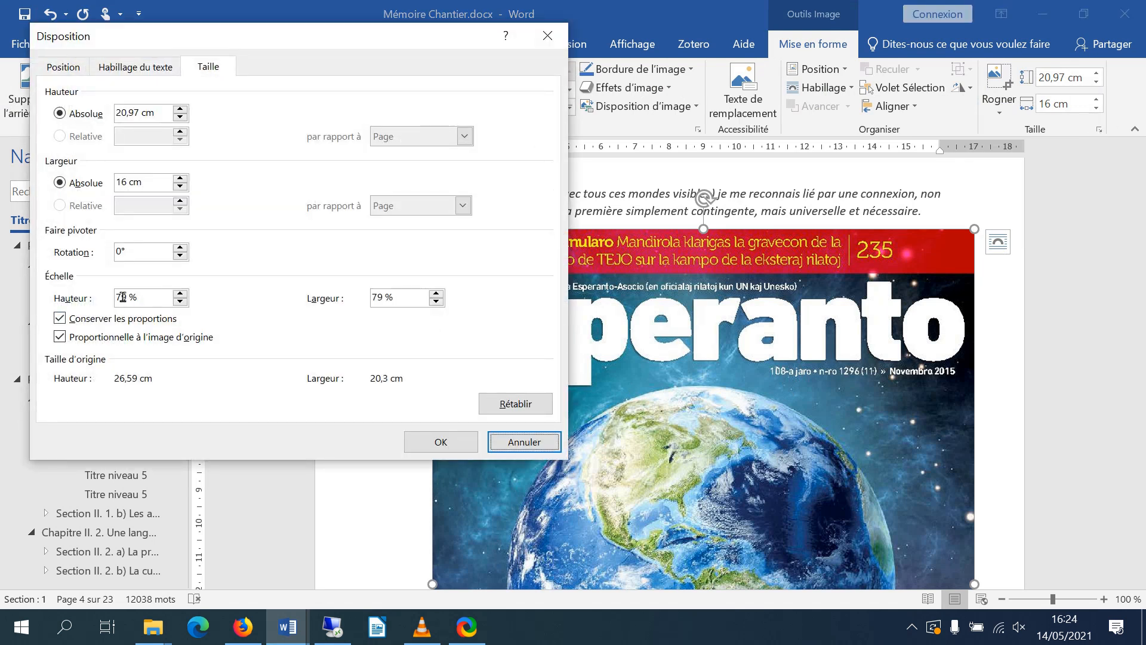
{"action": "double_click", "coordinate": [127, 297]}
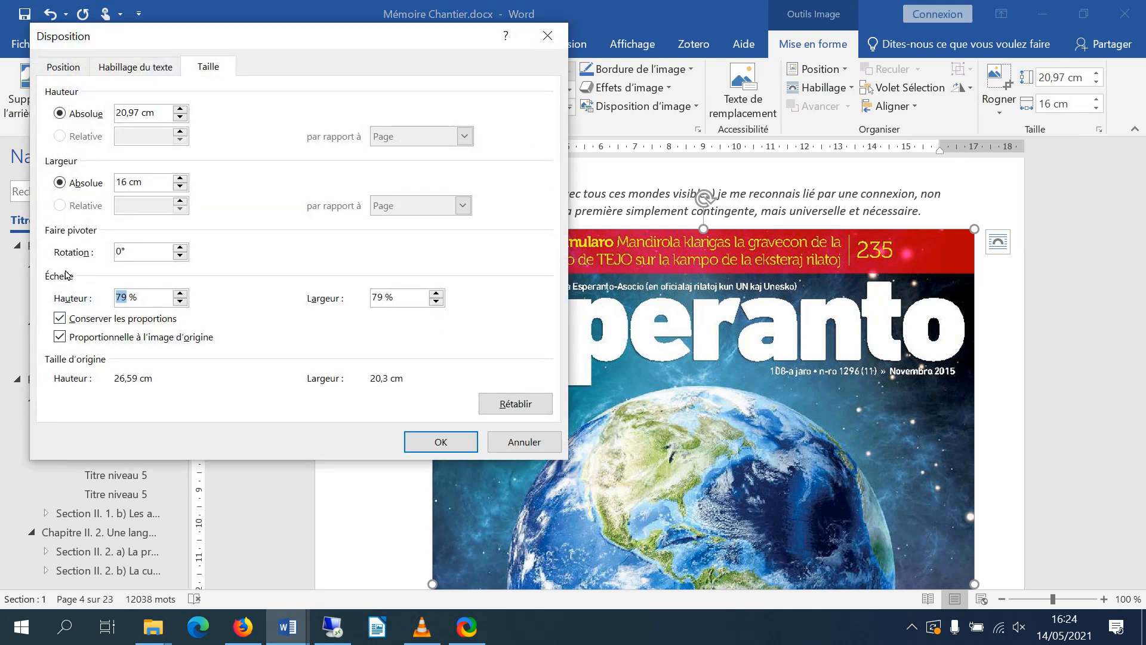
{"action": "type", "text": "25"}
{"action": "key", "text": "Tab"}
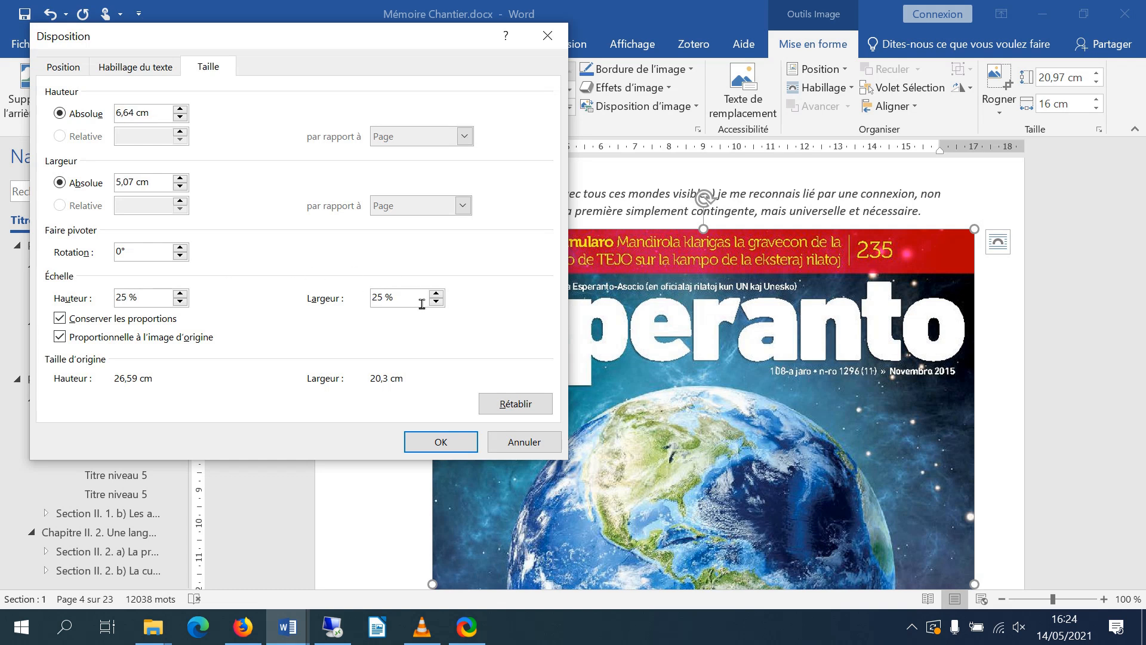
{"action": "left_click", "coordinate": [441, 442]}
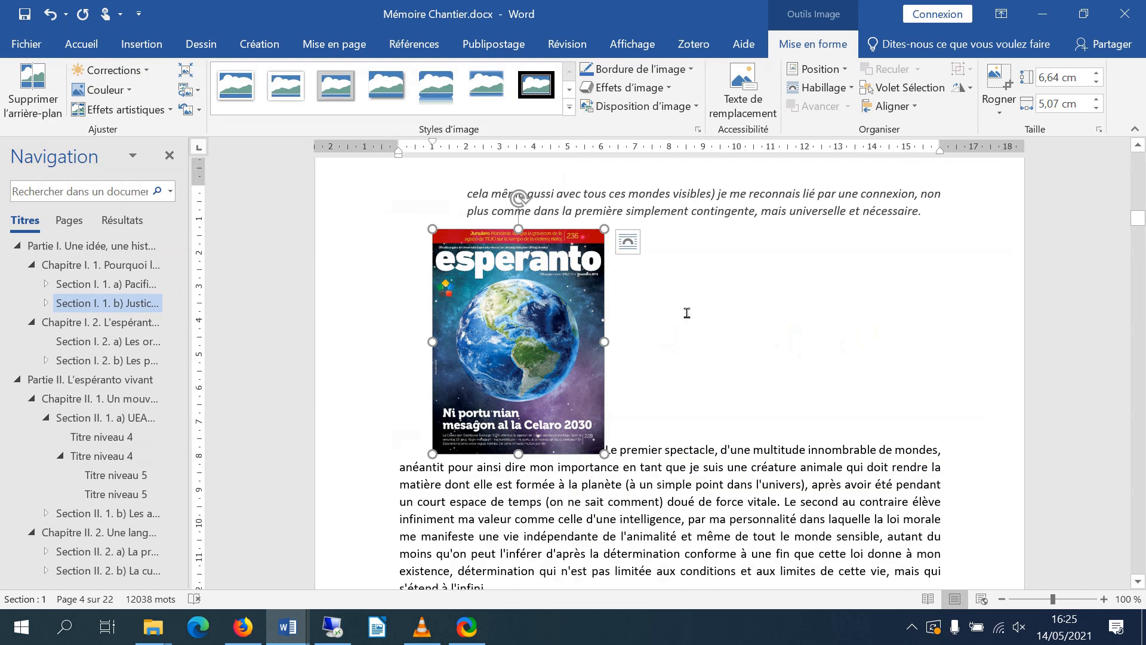
Give the magazine cover tight text wrapping, move it to the right text margin beside the "Le premier spectacle" paragraph, and deselect it
{"action": "left_click", "coordinate": [627, 243]}
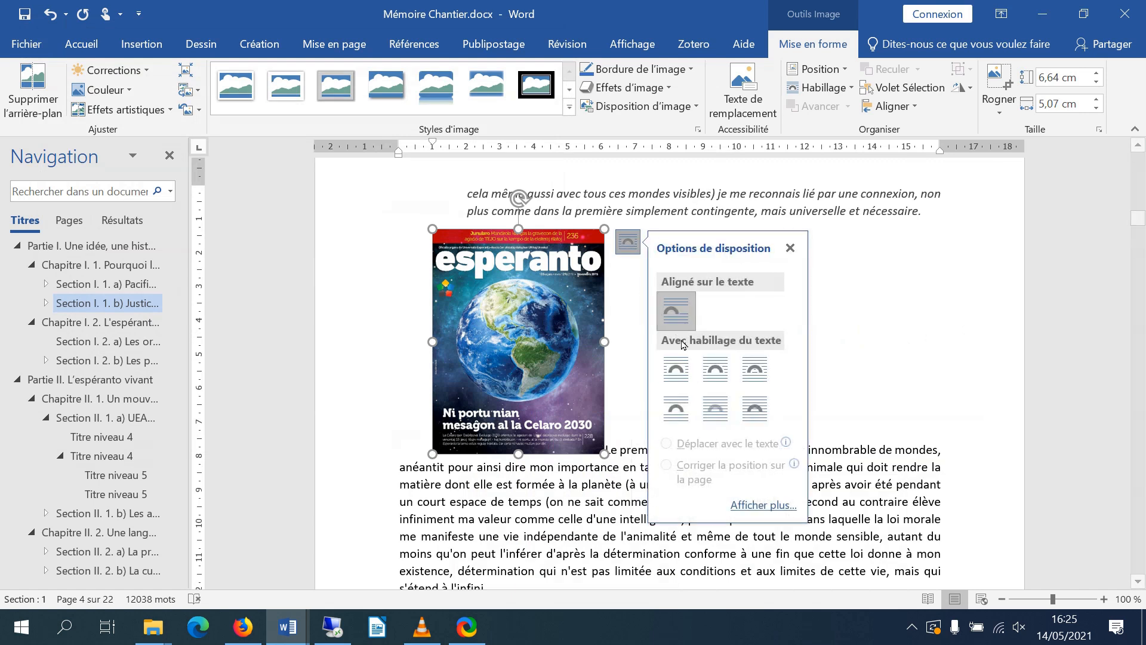
{"action": "left_click", "coordinate": [712, 373]}
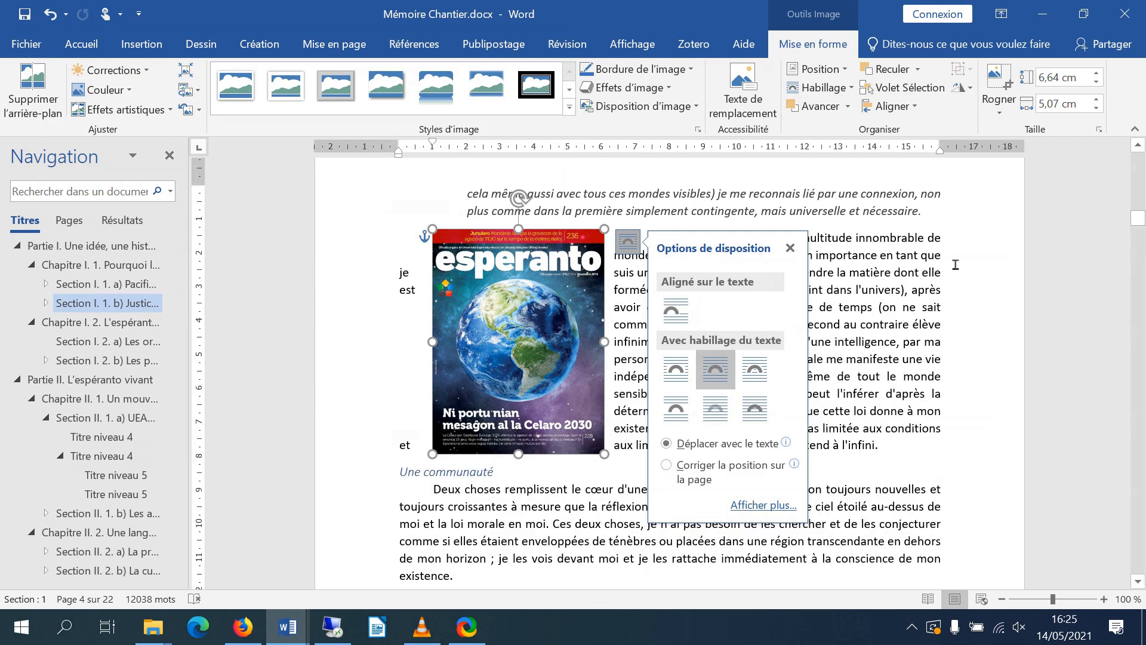
{"action": "left_click_drag", "start_coordinate": [501, 318], "coordinate": [828, 307]}
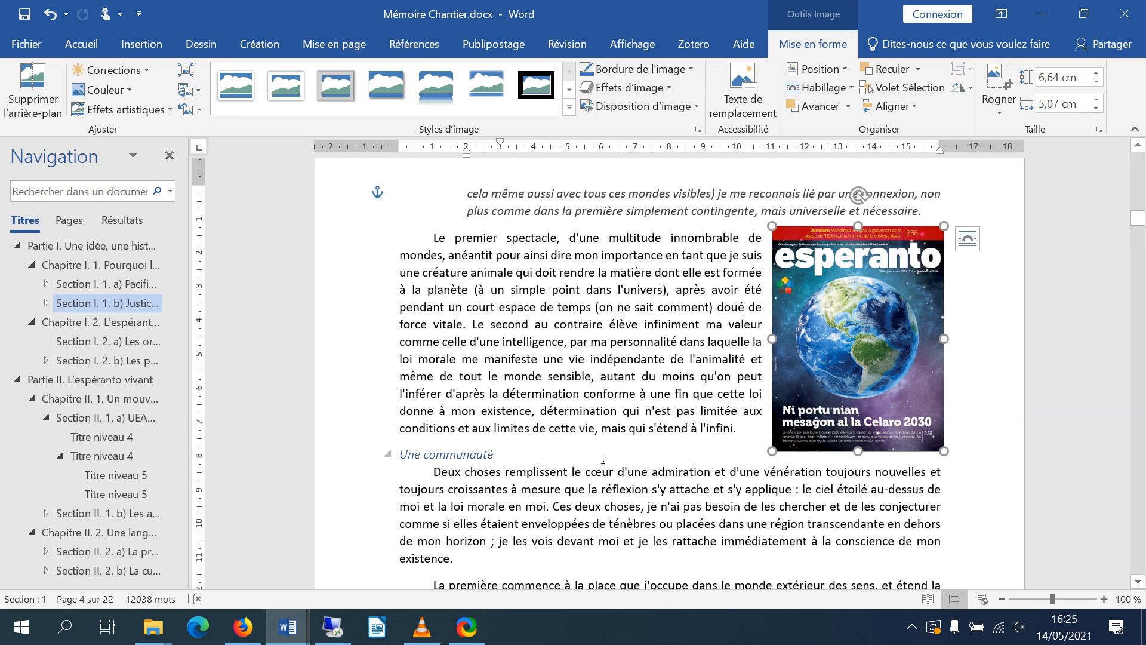
{"action": "left_click", "coordinate": [513, 461]}
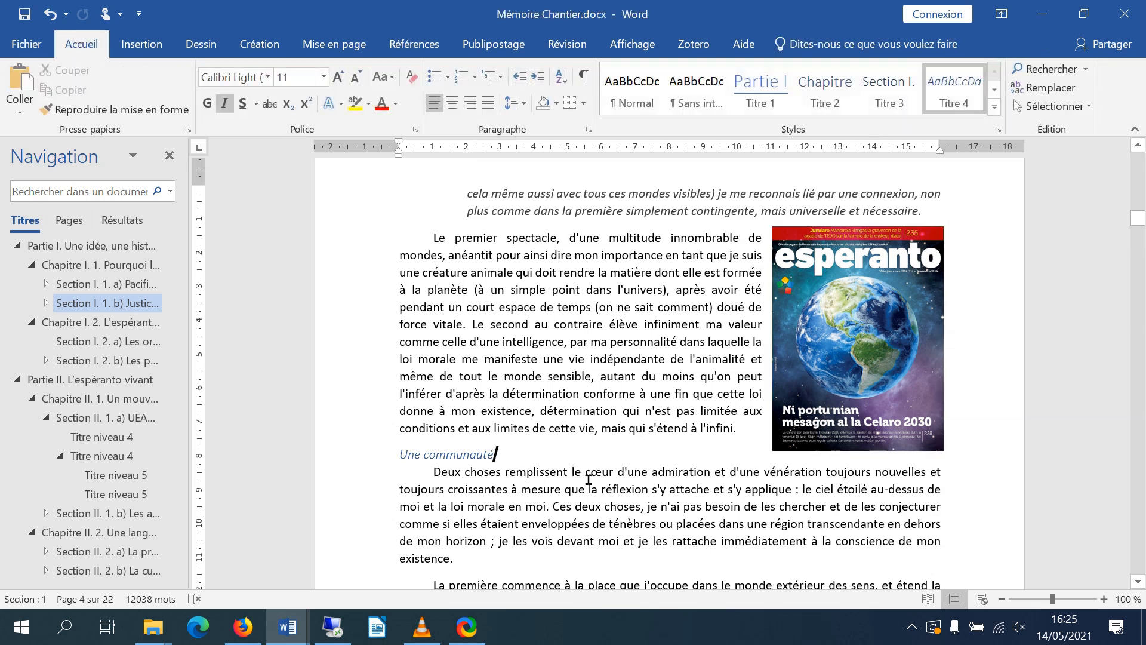